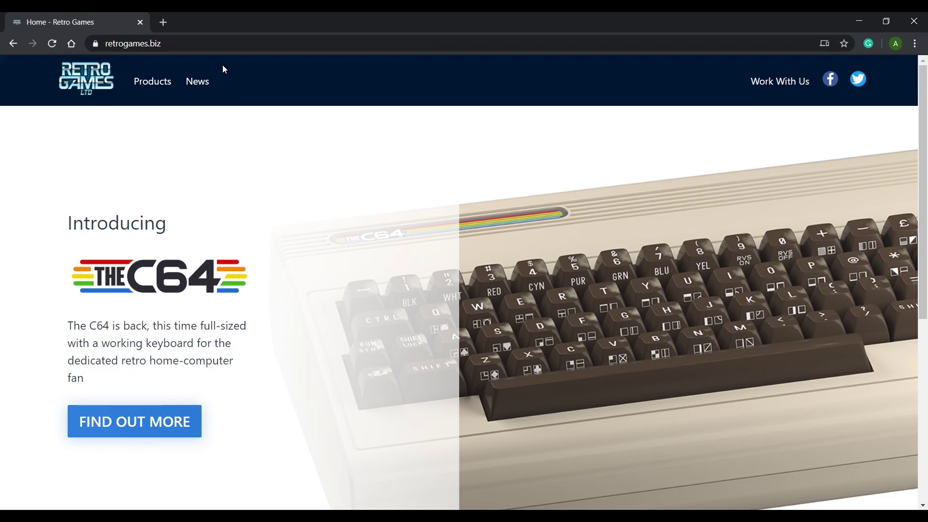
- Download the firmware file theC64-1_3_1.bin from the Upgrade THEC64 page on retrogames.biz
{"action": "left_click", "coordinate": [104, 43]}
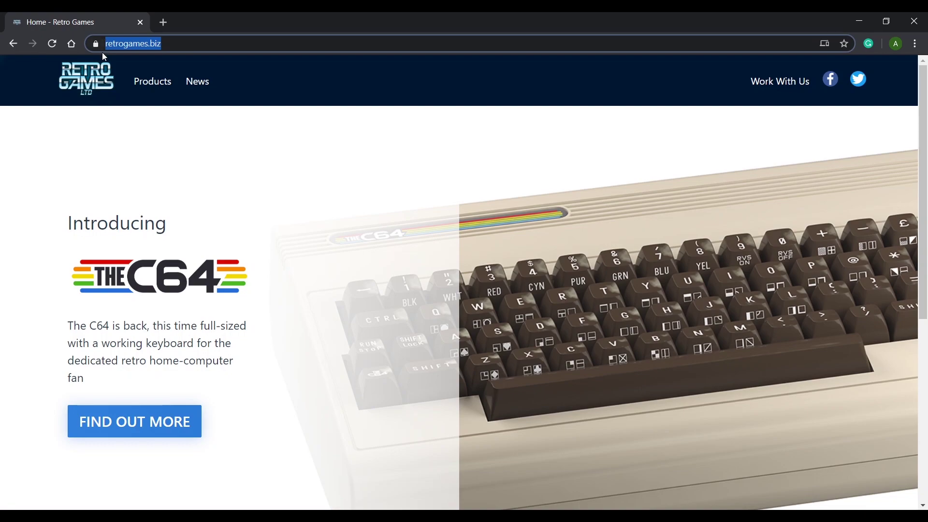
{"action": "left_click", "coordinate": [141, 84]}
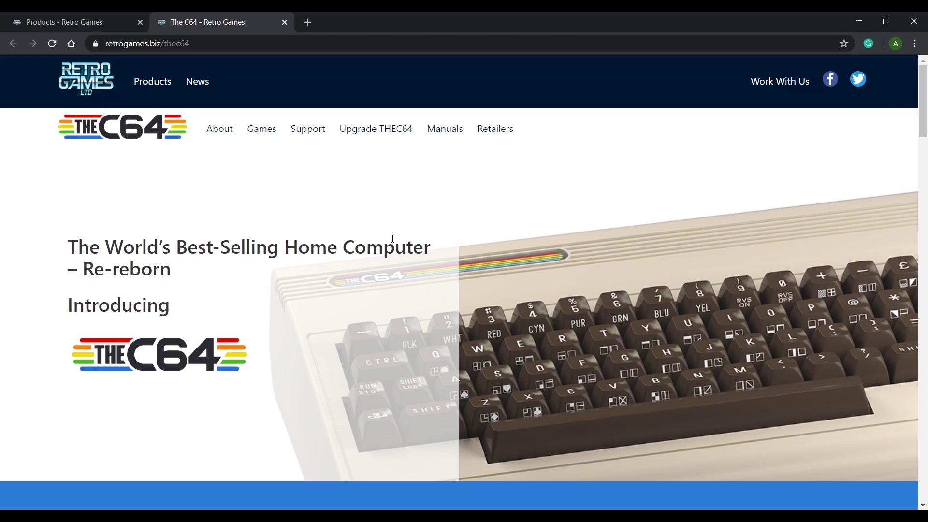
{"action": "left_click", "coordinate": [369, 137]}
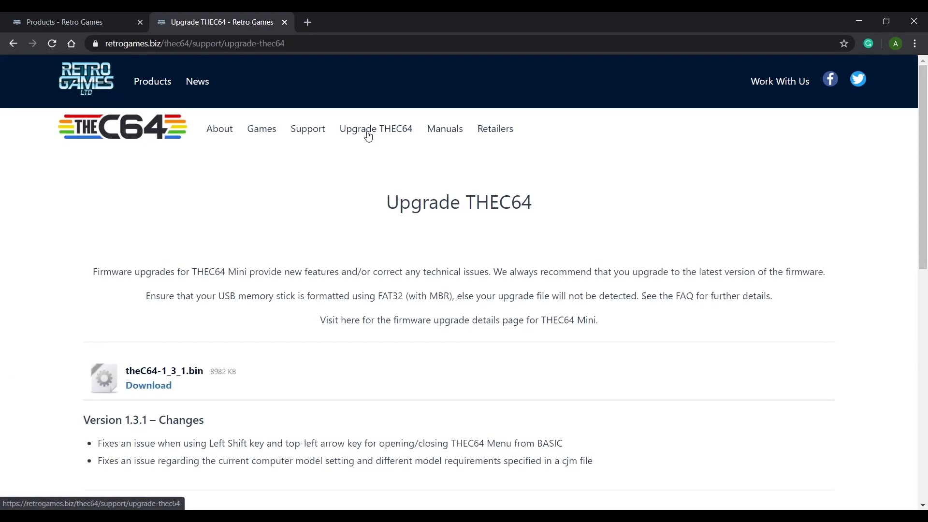
{"action": "left_click", "coordinate": [159, 386]}
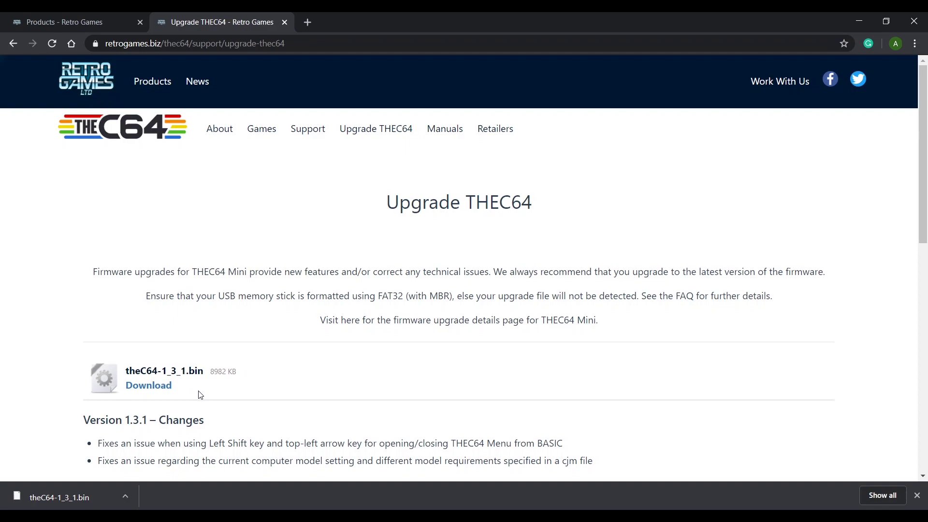
- Switch to File Explorer and quick-format the USB drive (E:) as FAT32 with the default allocation size
{"action": "left_click", "coordinate": [858, 22]}
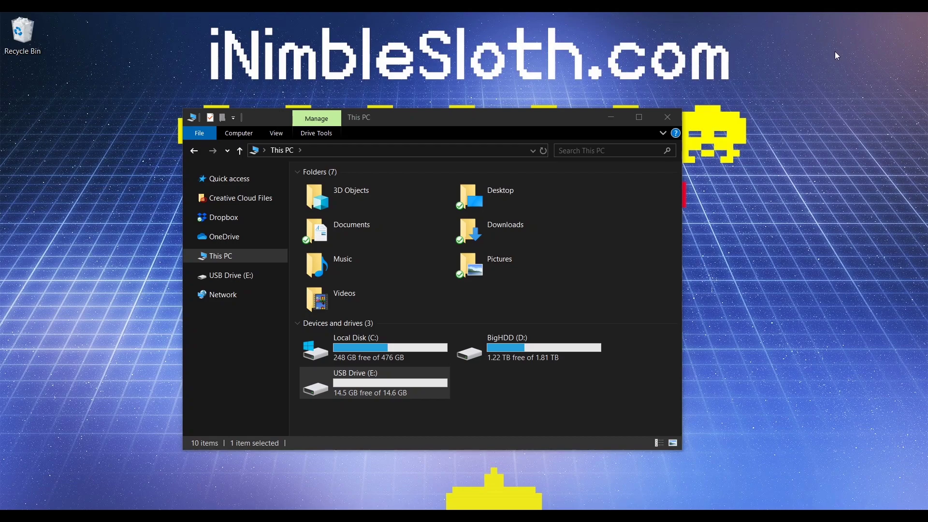
{"action": "right_click", "coordinate": [357, 383]}
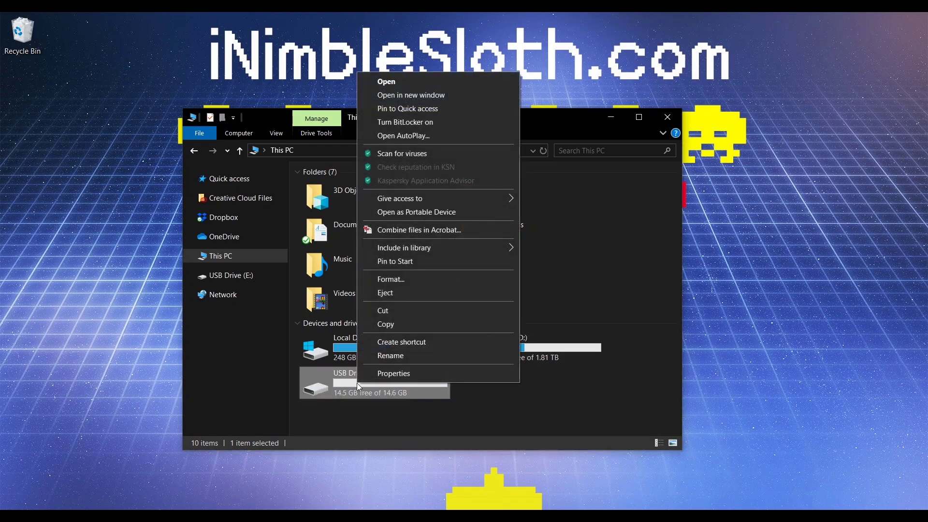
{"action": "left_click", "coordinate": [414, 279]}
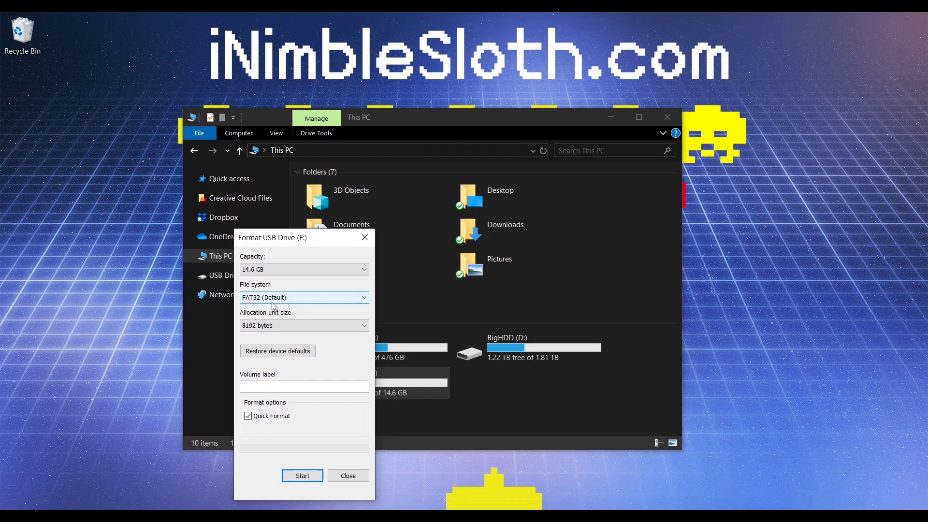
{"action": "left_click", "coordinate": [261, 326]}
{"action": "left_click", "coordinate": [268, 337]}
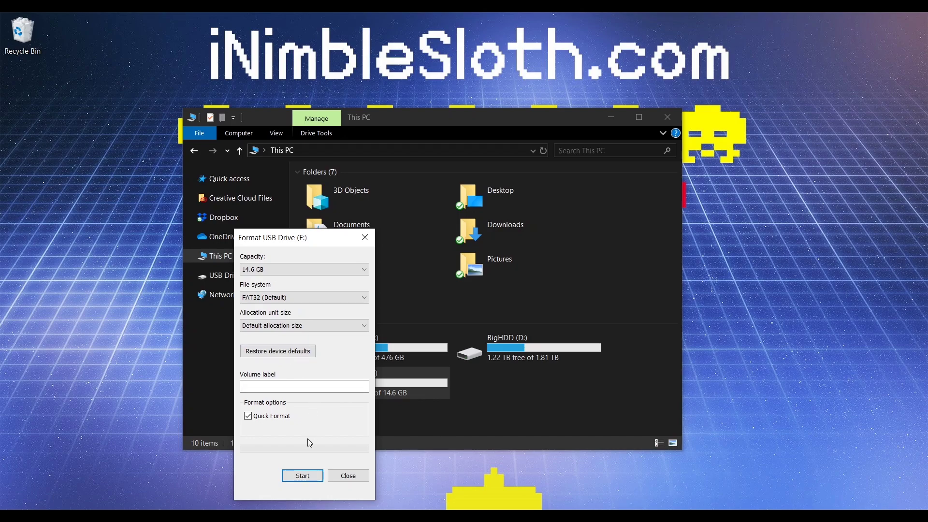
{"action": "left_click", "coordinate": [302, 478]}
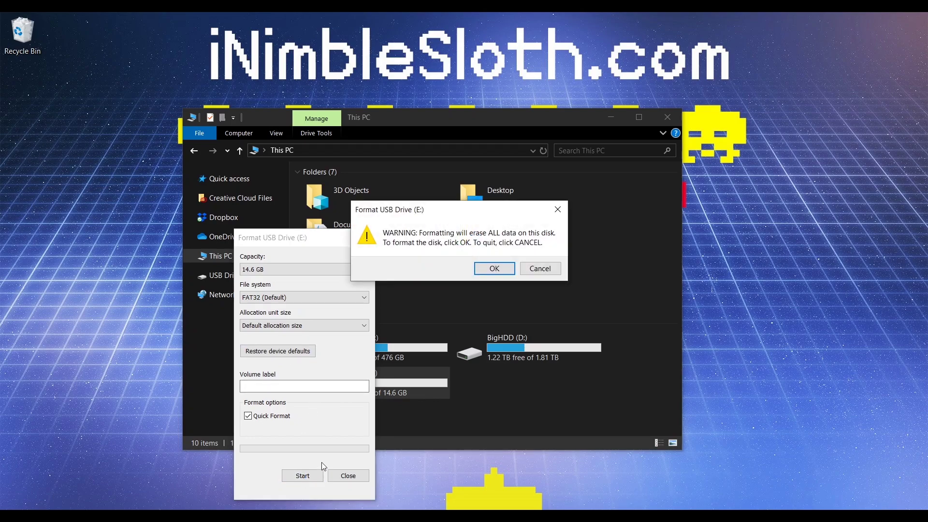
{"action": "left_click", "coordinate": [502, 267]}
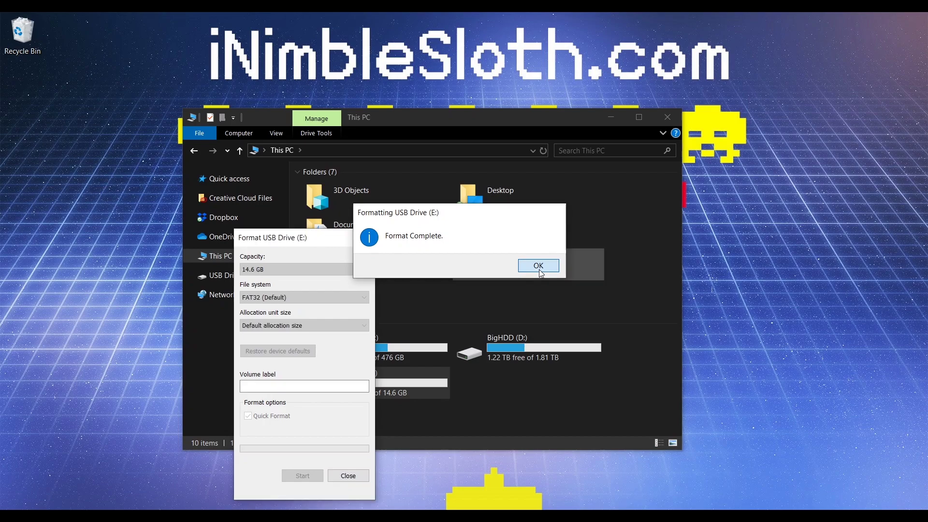
{"action": "left_click", "coordinate": [540, 270]}
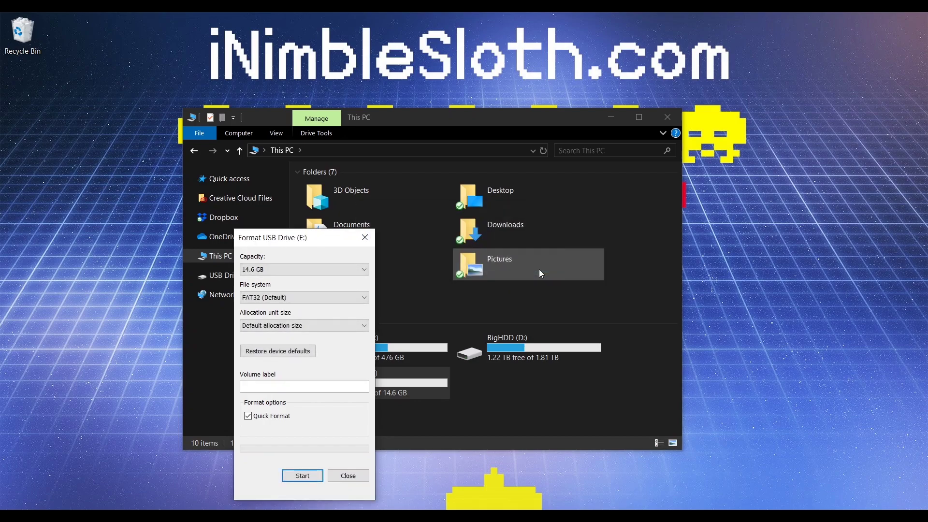
{"action": "left_click", "coordinate": [350, 474]}
- Copy theC64-1_3_1.bin from Downloads to the root of the USB drive (E:), accepting the copy without its properties
{"action": "double_click", "coordinate": [350, 384]}
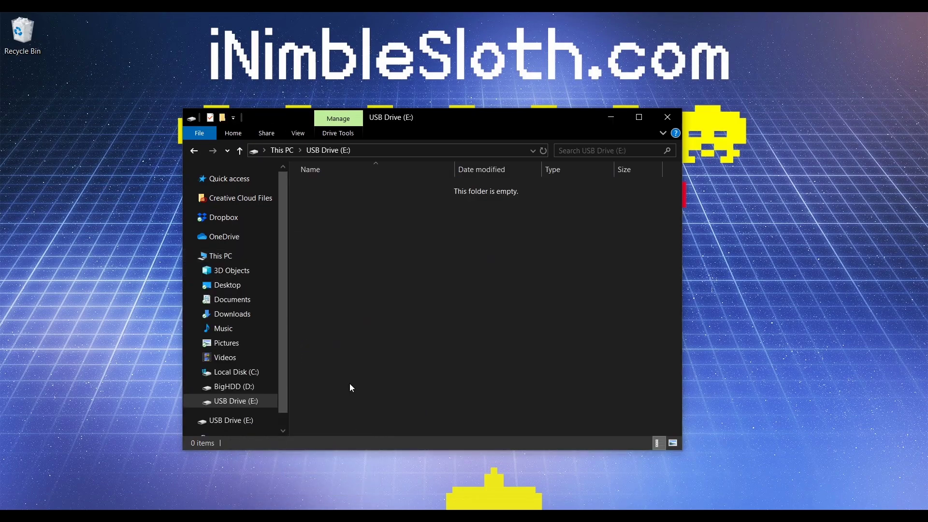
{"action": "key", "text": "alt+Tab"}
{"action": "left_click_drag", "start_coordinate": [924, 138], "coordinate": [694, 45]}
{"action": "left_click", "coordinate": [569, 128]}
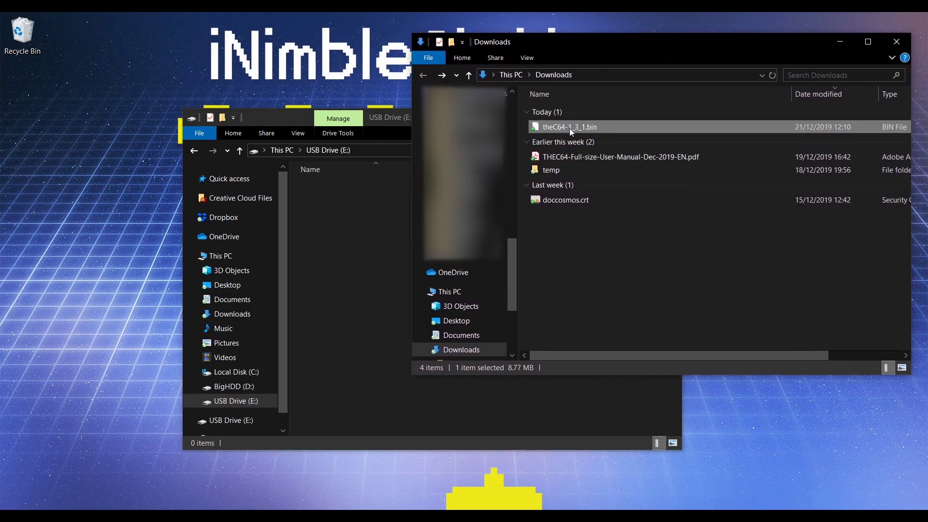
{"action": "left_click_drag", "start_coordinate": [570, 127], "coordinate": [338, 268]}
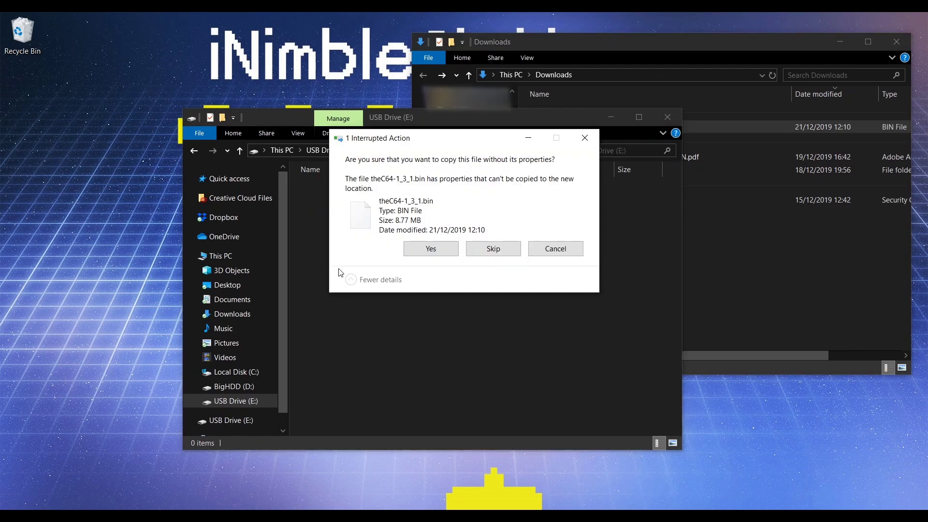
{"action": "left_click", "coordinate": [416, 249]}
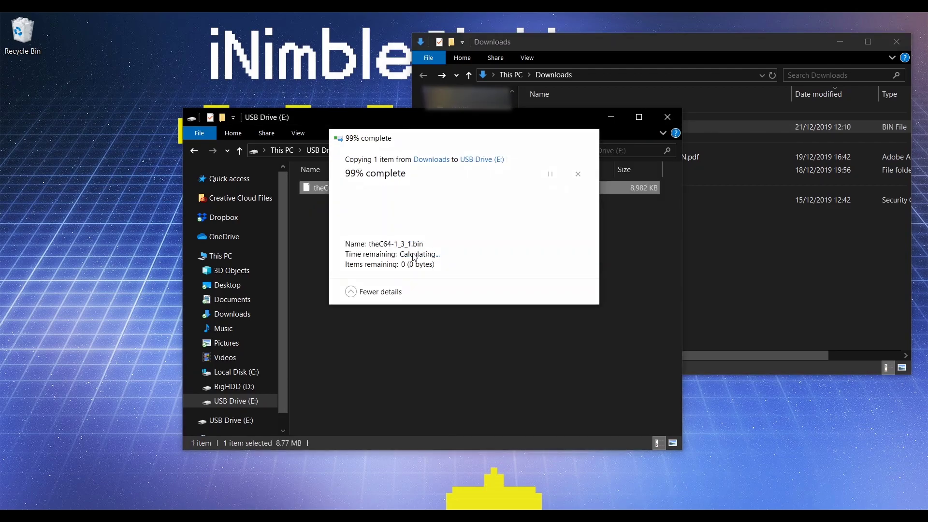
- Safely eject the USB mass storage device
{"action": "left_click", "coordinate": [816, 516]}
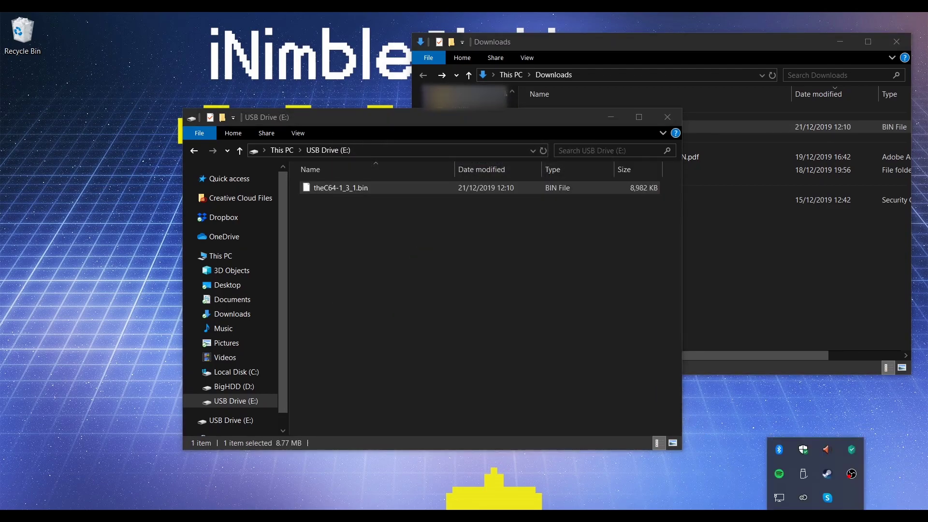
{"action": "left_click", "coordinate": [804, 475]}
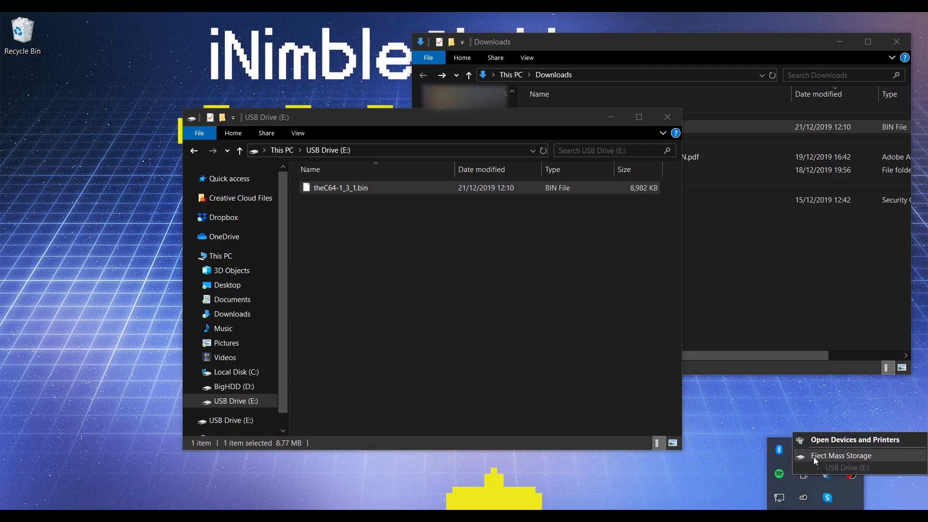
{"action": "left_click", "coordinate": [813, 456]}
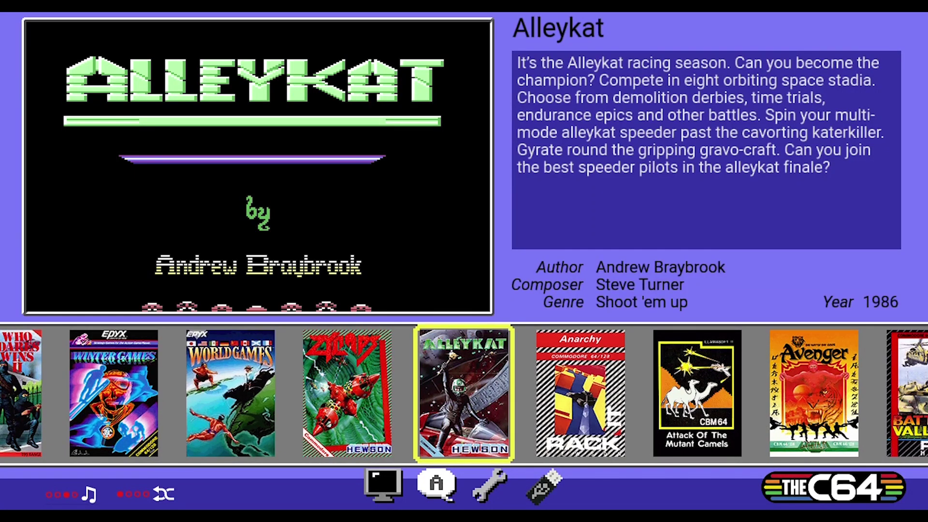
- On THEC64, open the system information in the device settings and apply the firmware update theC64-1_3_1.bin
{"action": "key", "text": "Down"}
{"action": "key", "text": "Return"}
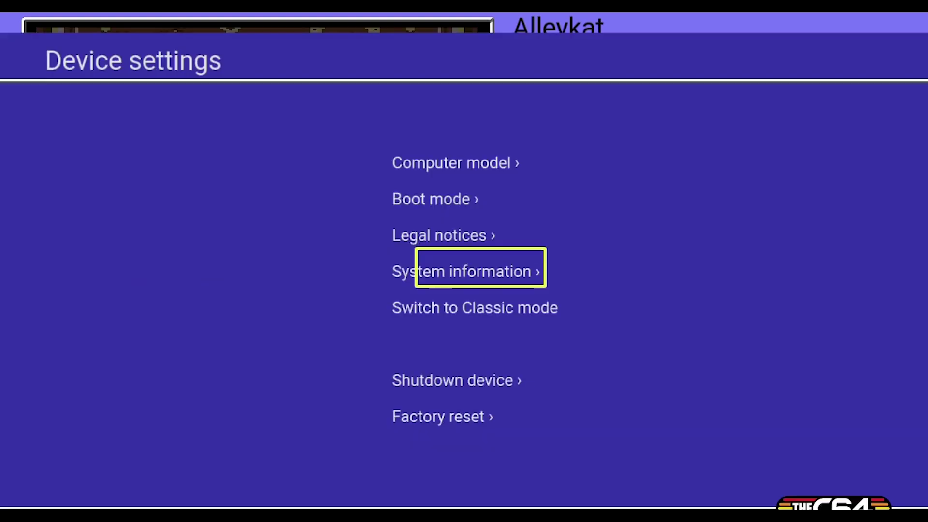
{"action": "key", "text": "Down"}
{"action": "key", "text": "Down"}
{"action": "key", "text": "Down"}
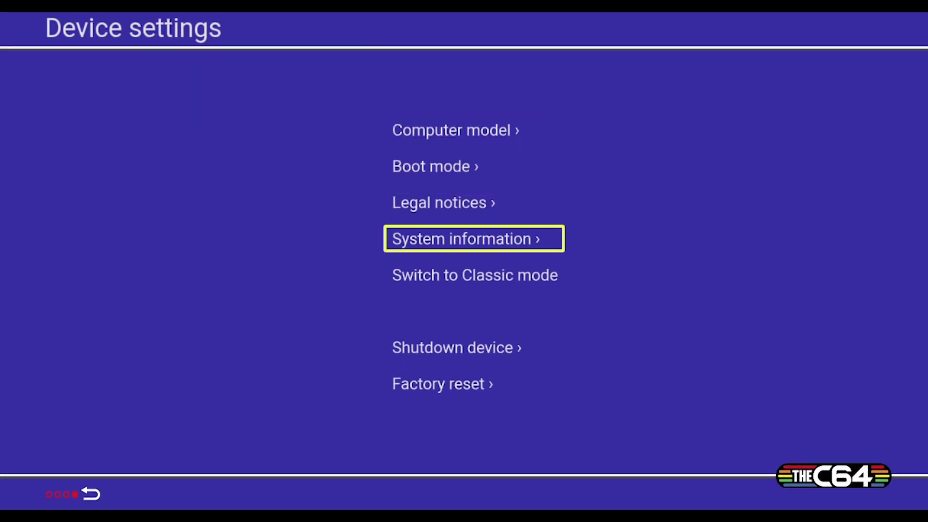
{"action": "key", "text": "Return"}
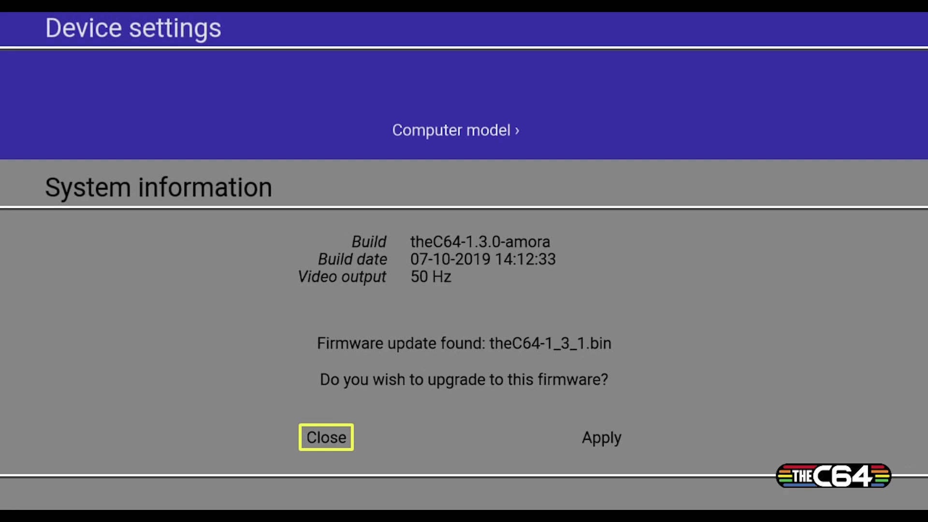
{"action": "key", "text": "Right"}
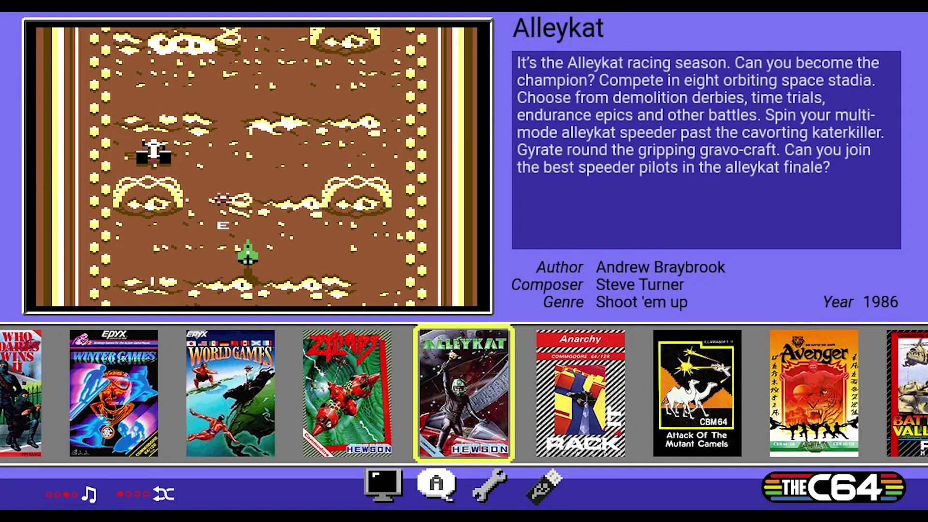
- Check the installed firmware build in THEC64's system information, and close it
{"action": "key", "text": "Down"}
{"action": "key", "text": "Return"}
{"action": "key", "text": "Down"}
{"action": "key", "text": "Down"}
{"action": "key", "text": "Down"}
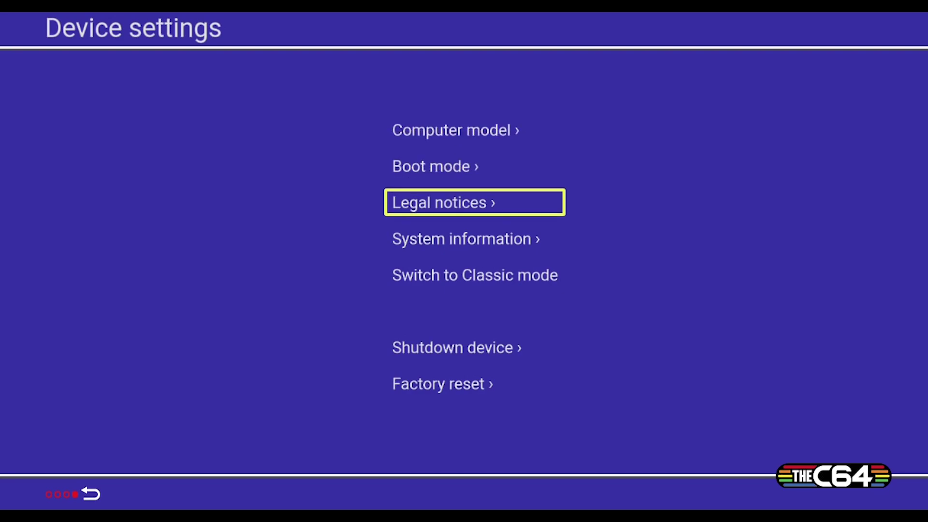
{"action": "key", "text": "Return"}
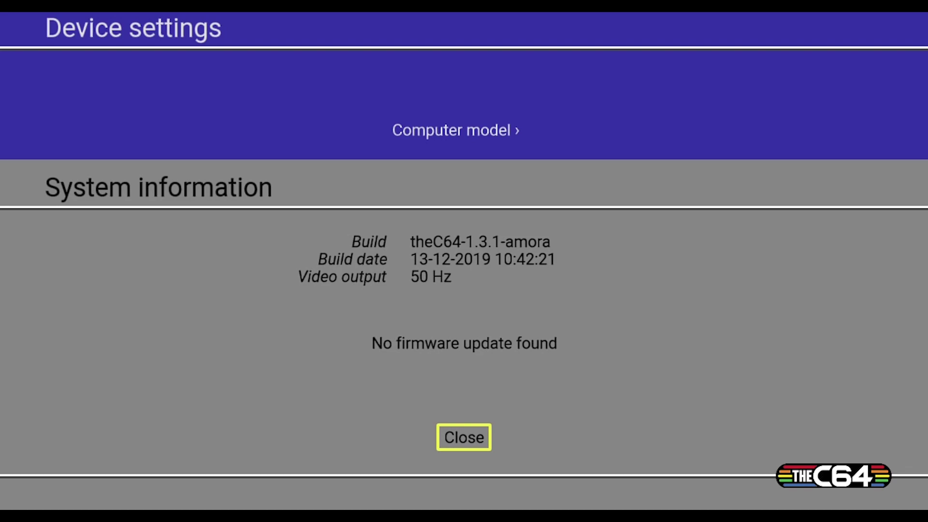
{"action": "key", "text": "Return"}
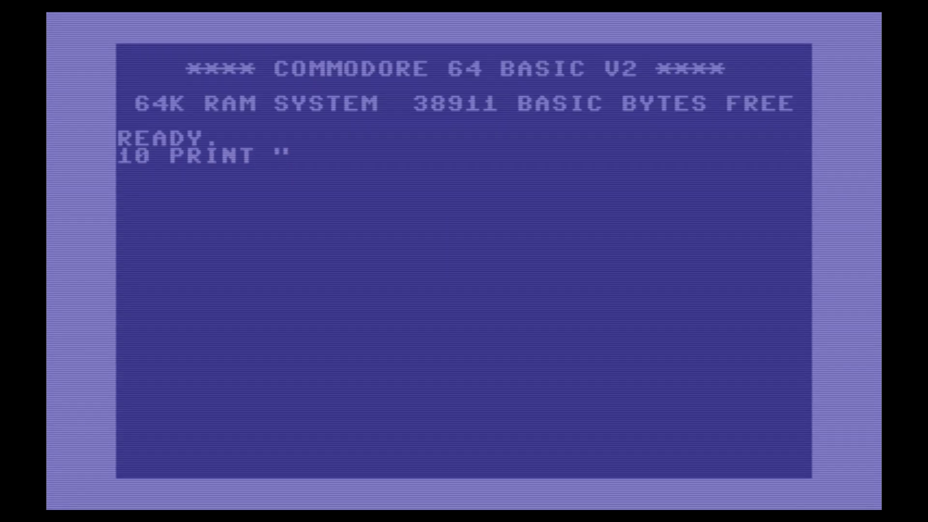
- In Commodore 64 BASIC, complete line 10 to print "SEE YOU SOON!" and add line 20 as GOTO 10
{"action": "type", "text": "SEE YOU SOON!\""}
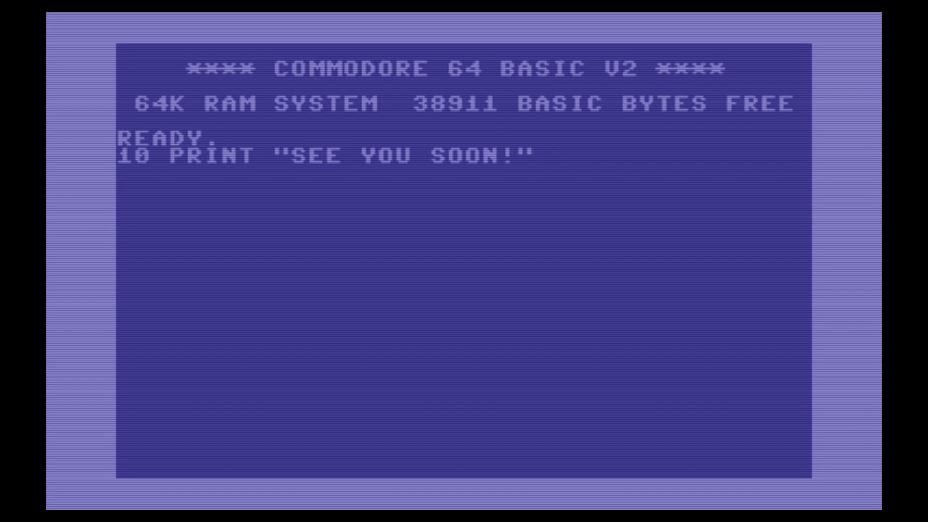
{"action": "key", "text": "Return"}
{"action": "type", "text": "20 GOTO 10"}
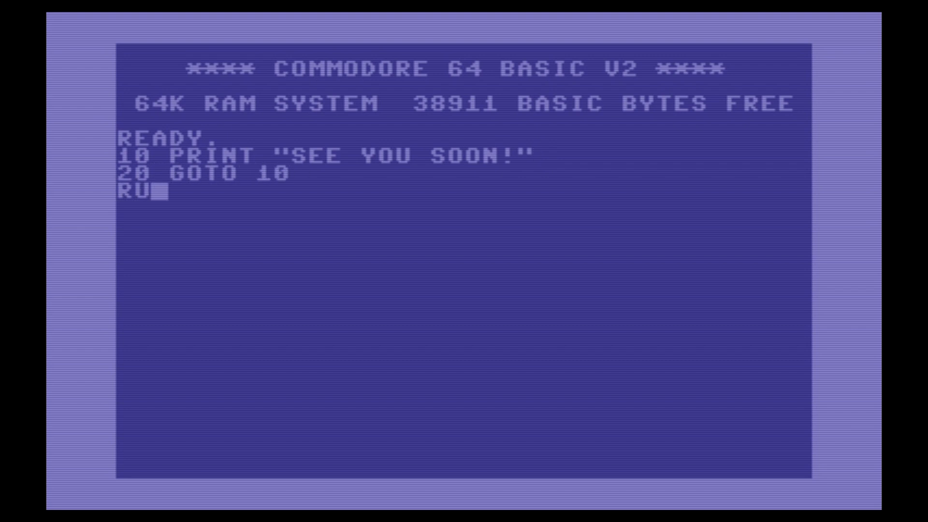